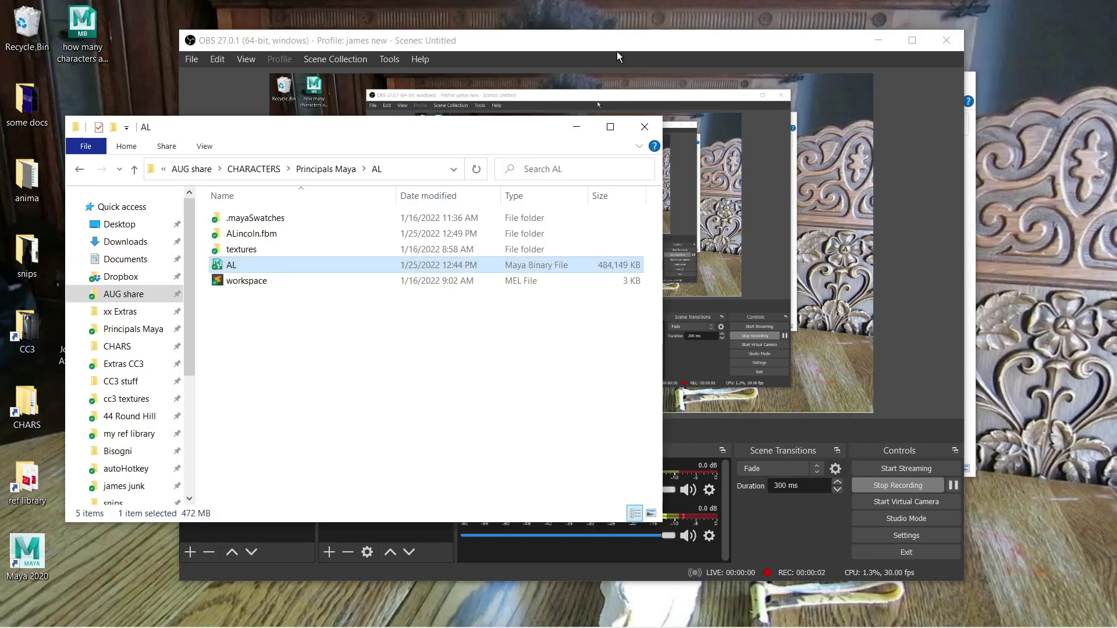
- Bring the Documents\maya\2020 File Explorer window to the front
click(626, 51)
click(877, 42)
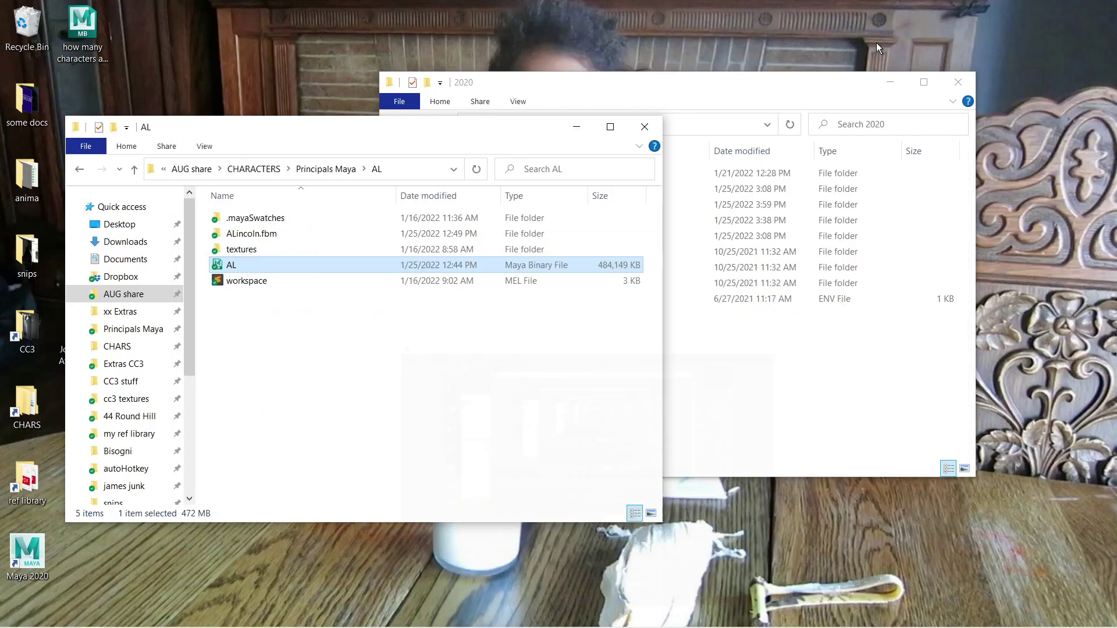
click(620, 87)
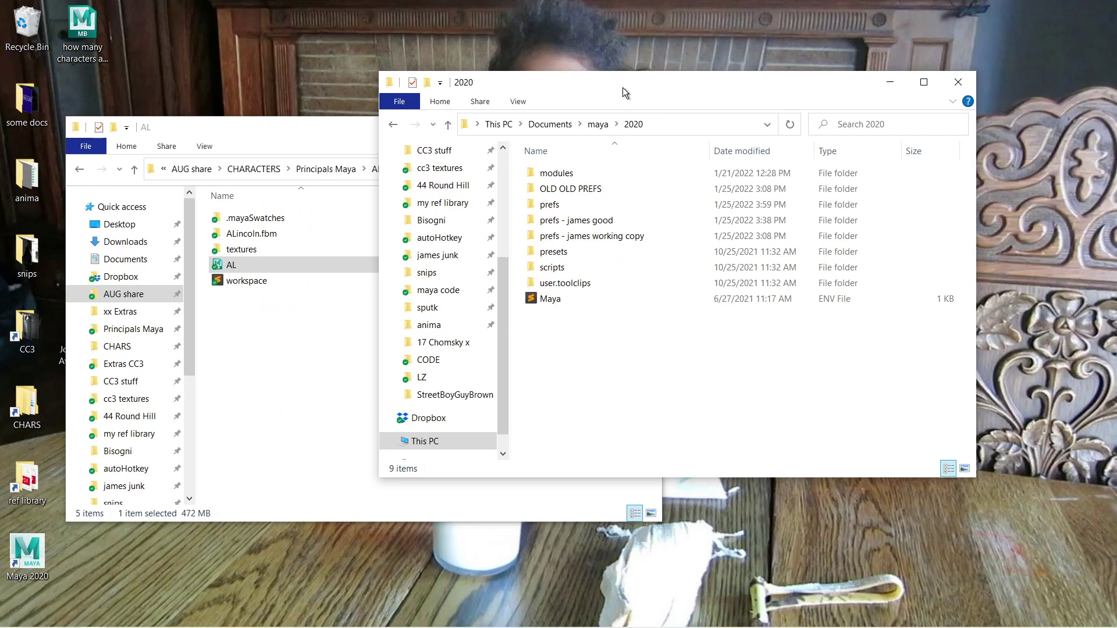
- Delete the prefs folder, leaving the two backup prefs copies, and launch Maya 2020
click(559, 204)
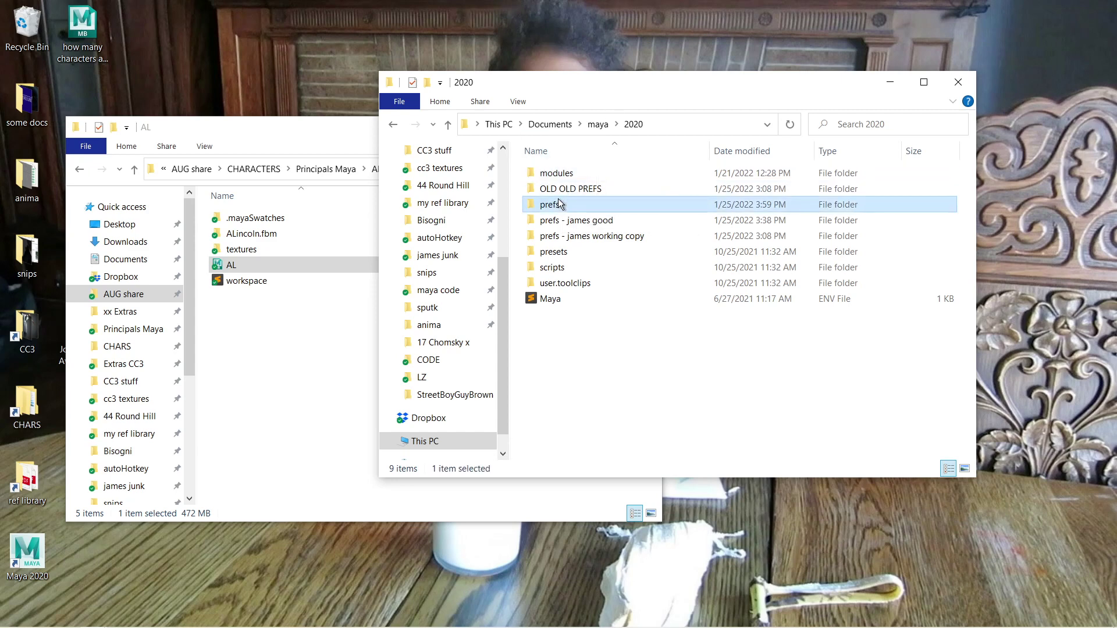
mouse_move(554, 210)
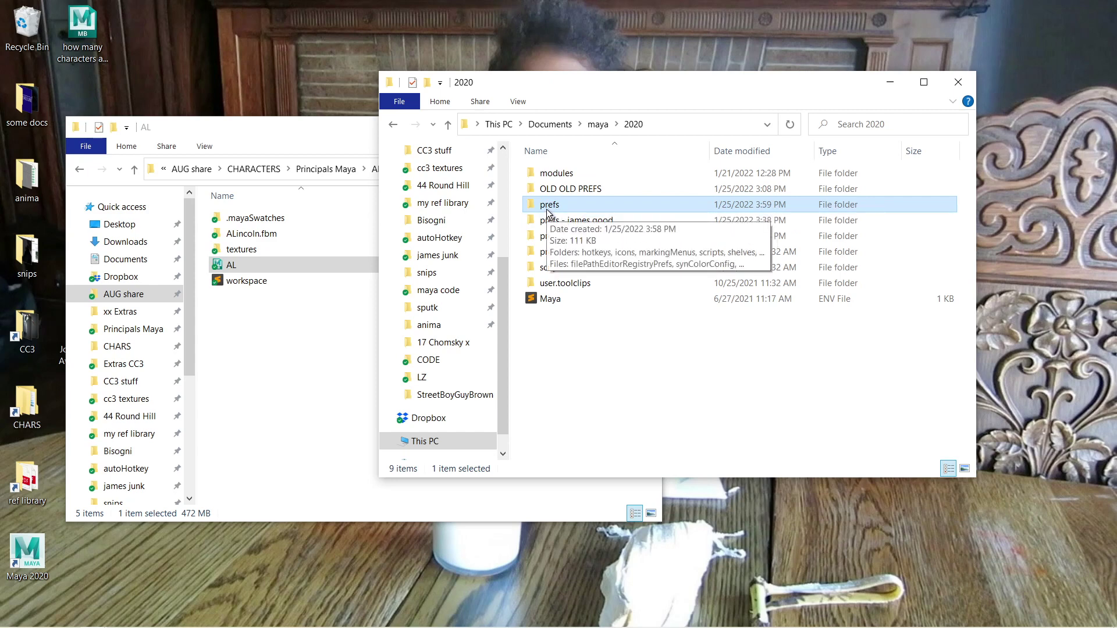
click(548, 209)
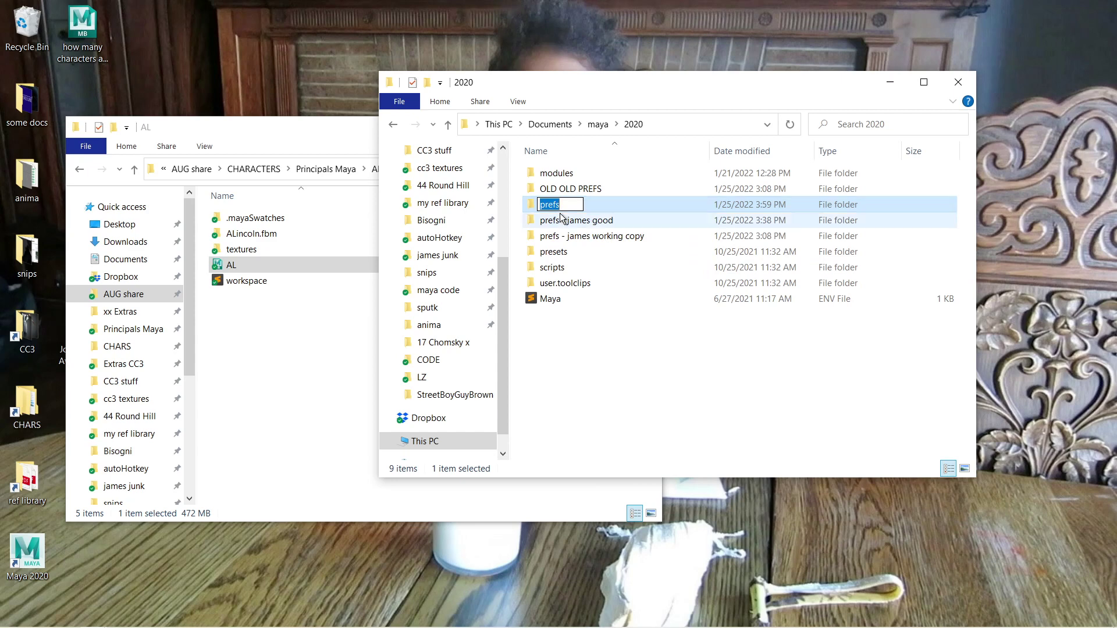
click(549, 344)
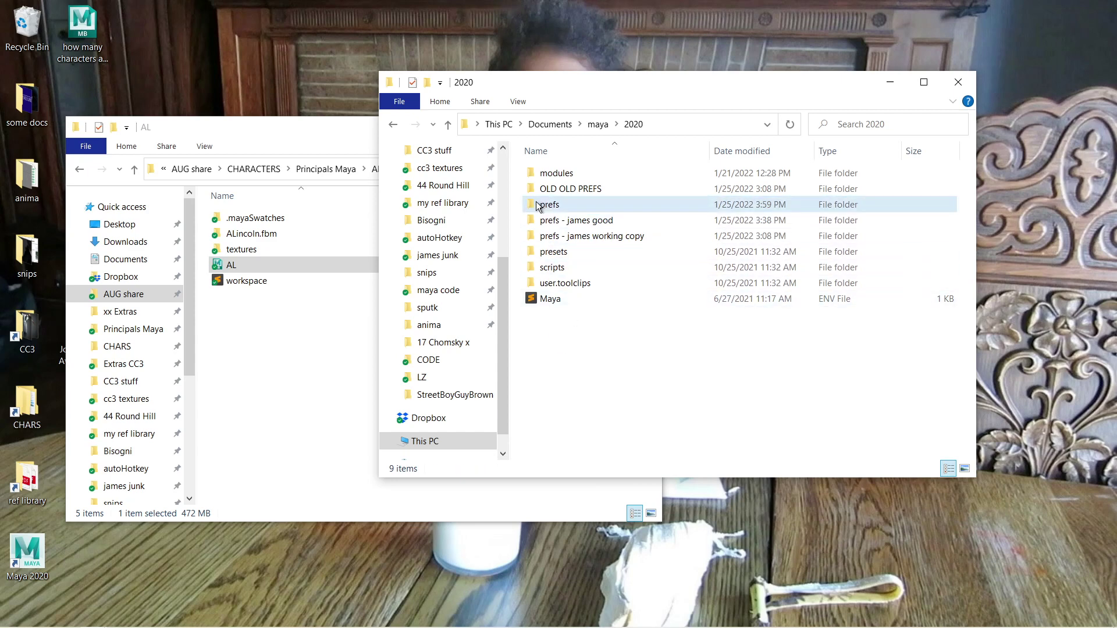
click(538, 205)
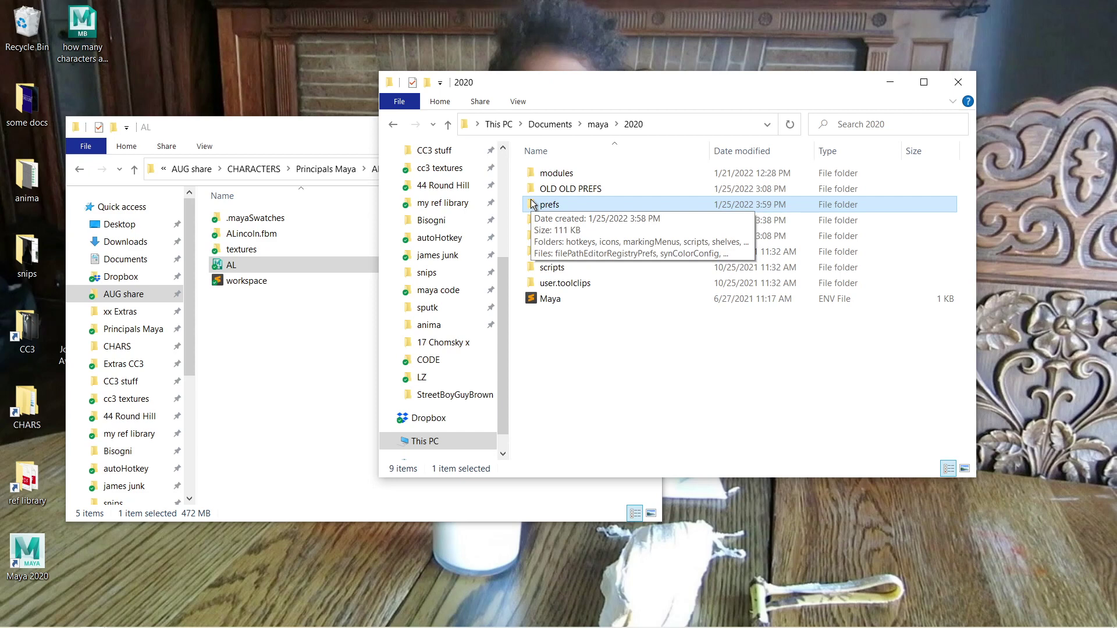
key(Delete)
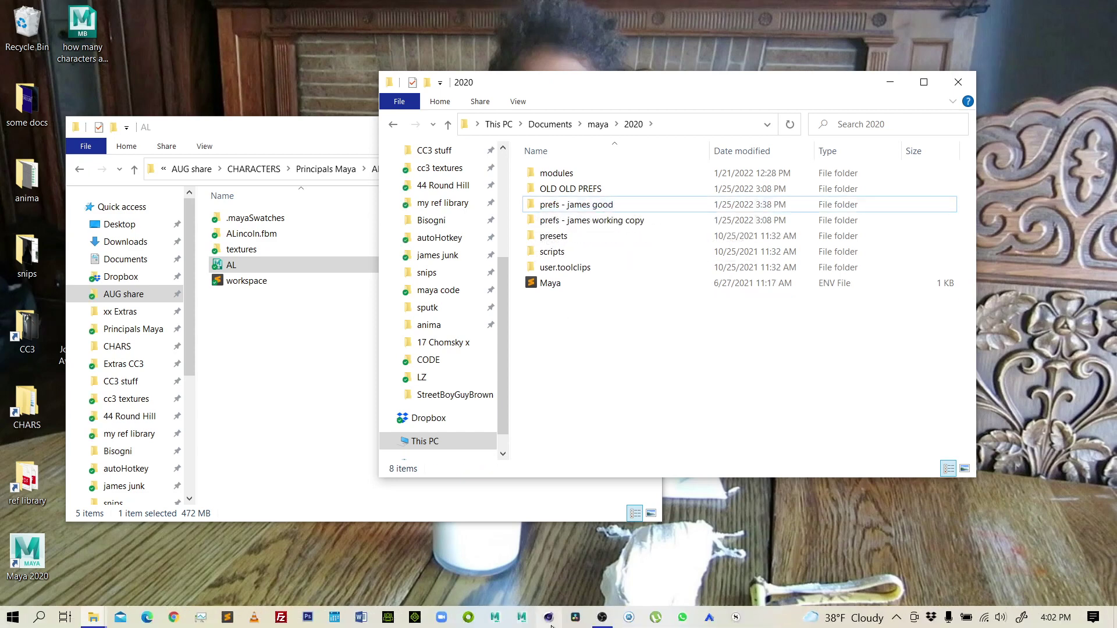
click(521, 618)
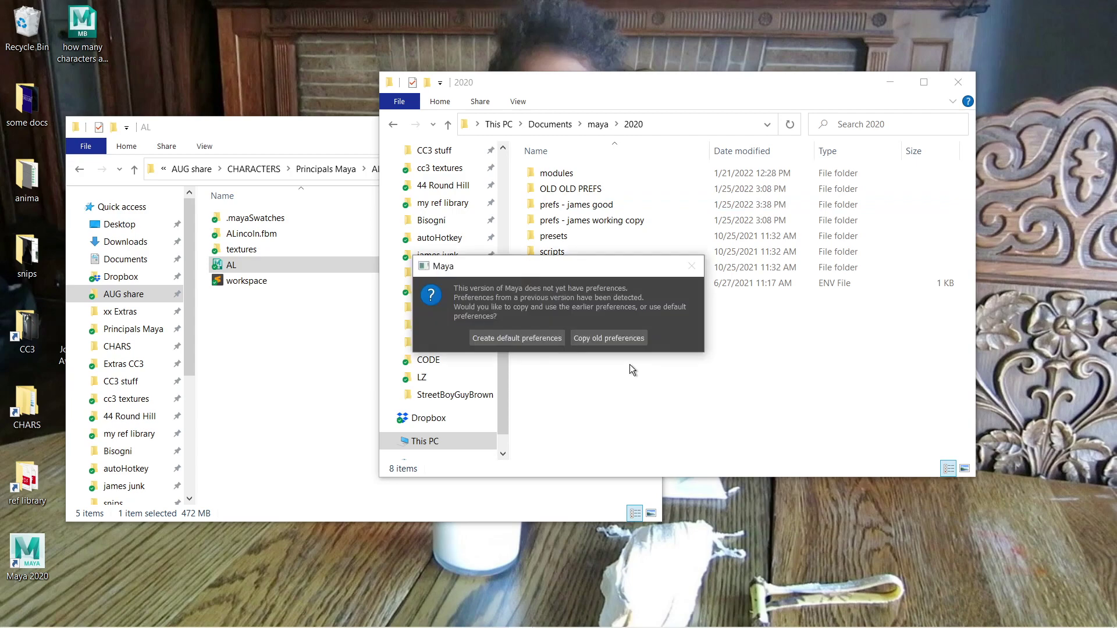
- Create default preferences and uncheck Highlight what's new before closing the dialog
click(525, 338)
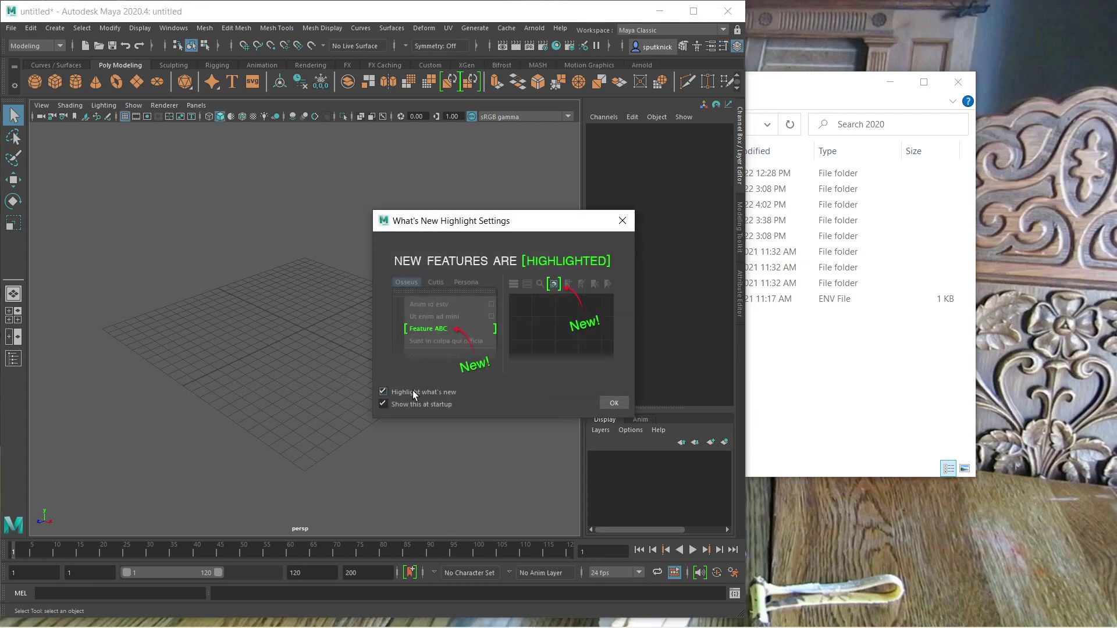
click(403, 392)
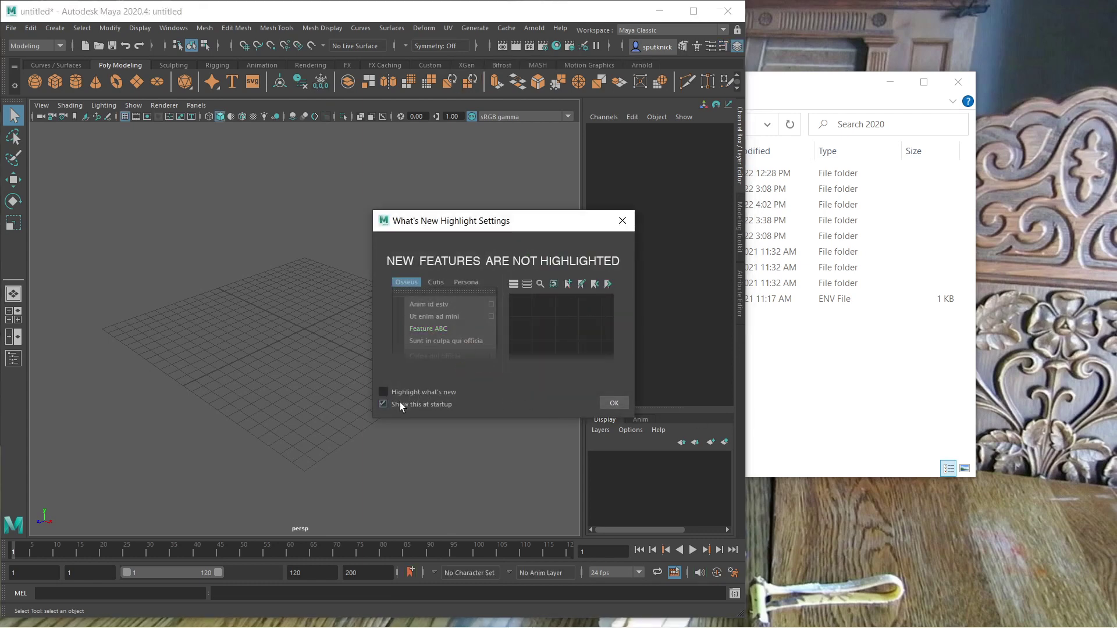
click(621, 224)
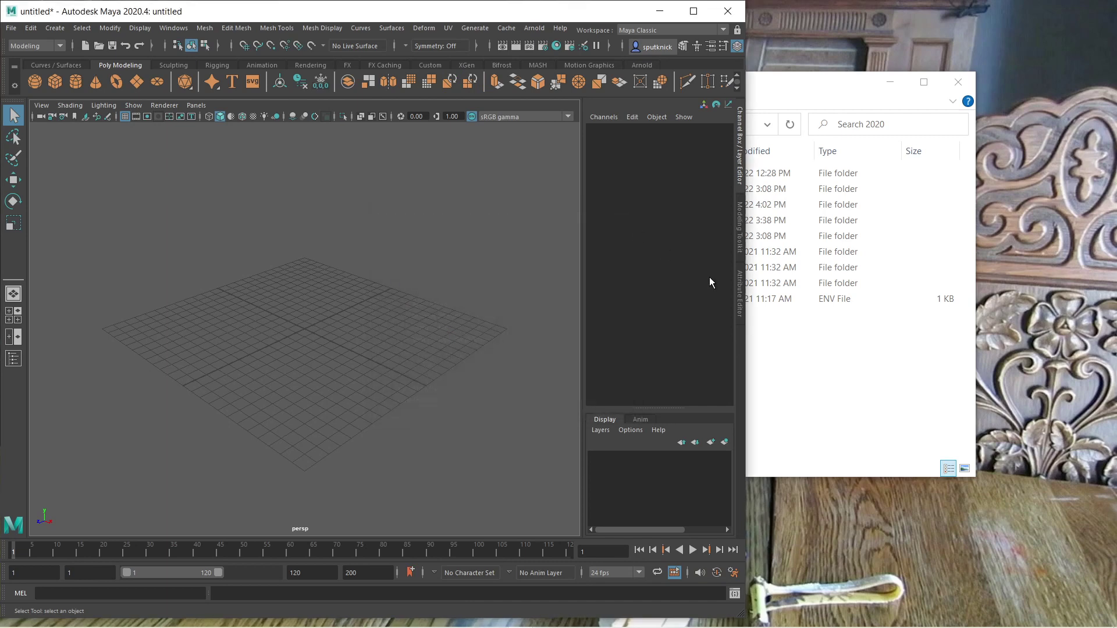
- Stretch the Maya window across the screen and read the MtoA version under Arnold > About
drag(746, 357, 1003, 357)
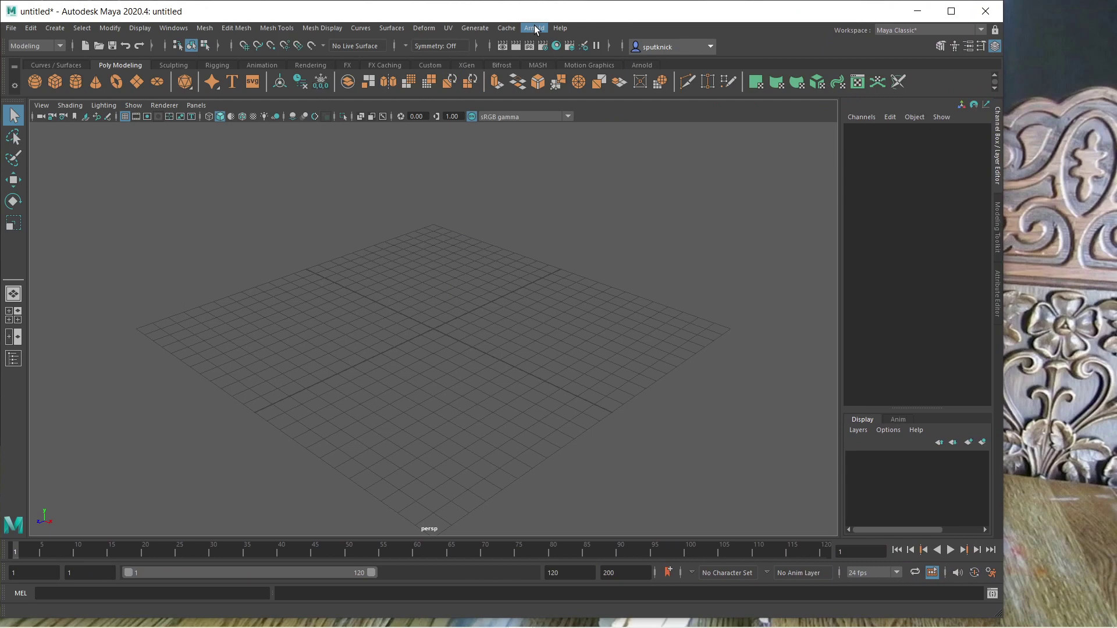
click(534, 28)
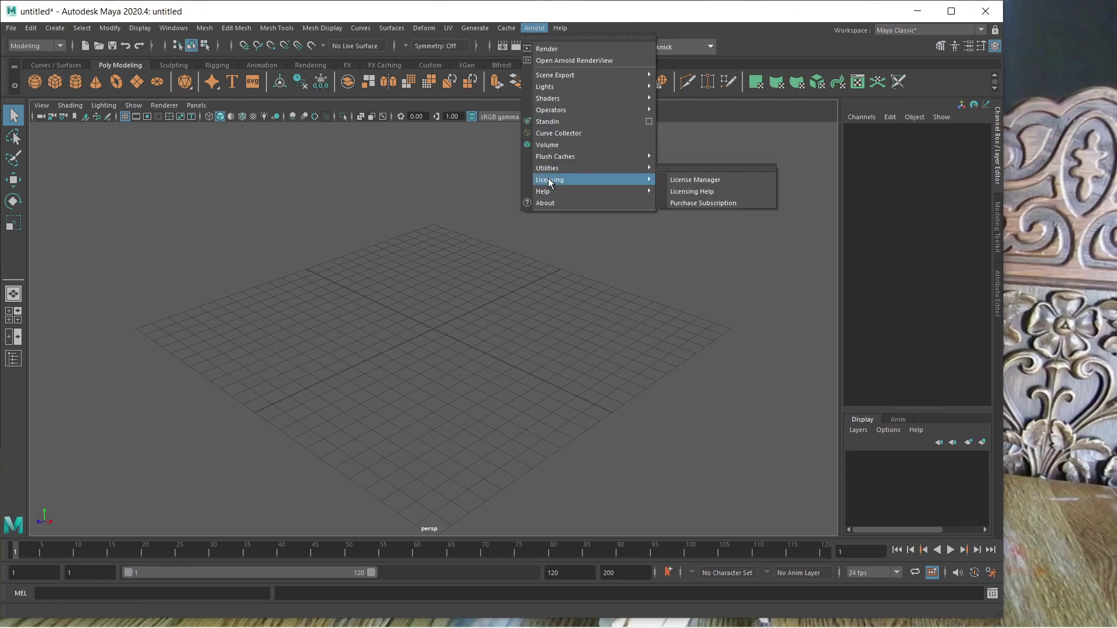
click(554, 202)
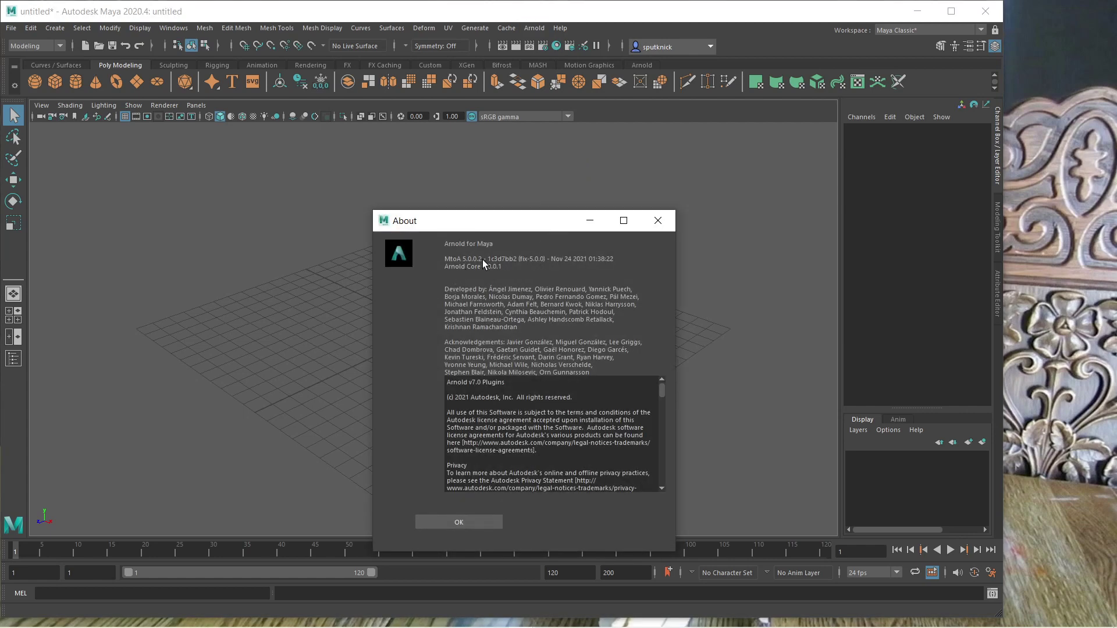
click(658, 221)
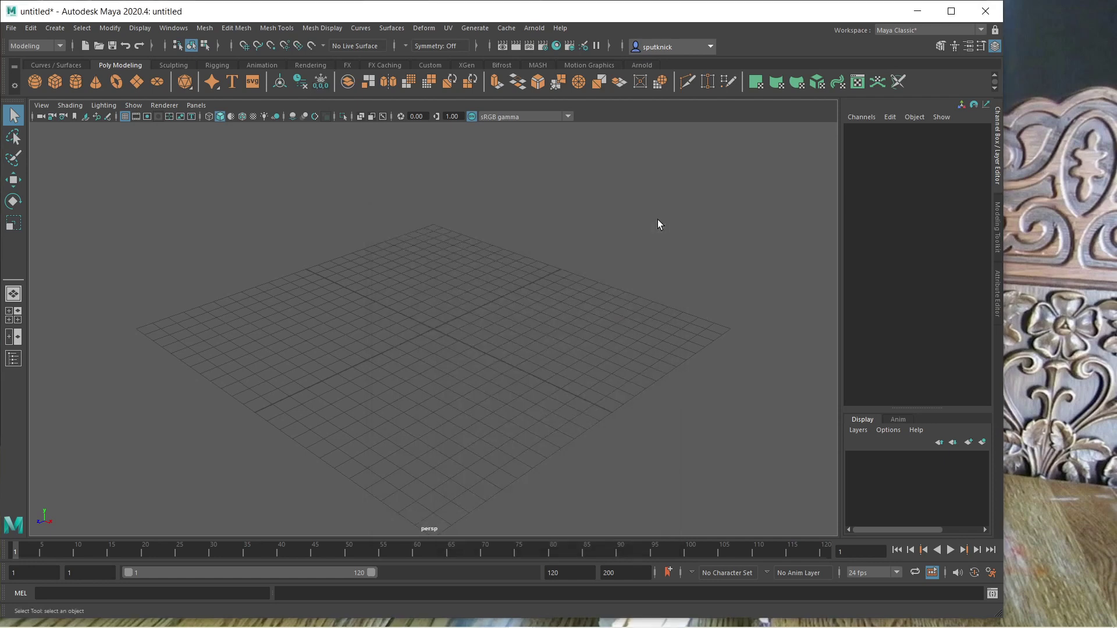
click(536, 30)
click(535, 29)
- In Open Scene, browse through Dropbox, anime xfer, AUG share and CHARACTERS to Principals Maya
click(11, 28)
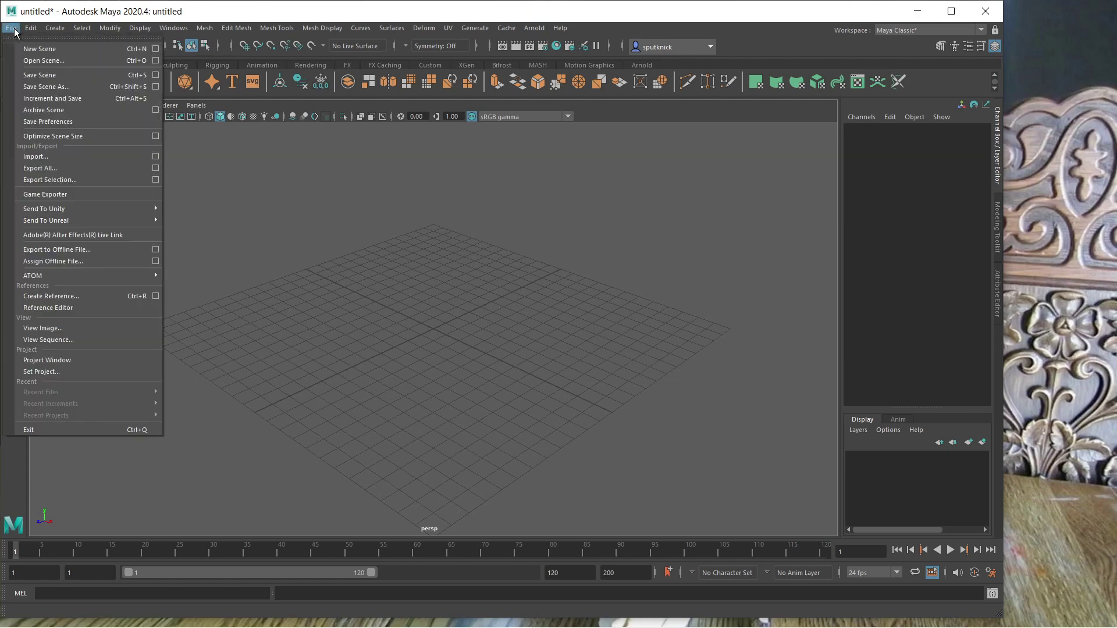
click(40, 61)
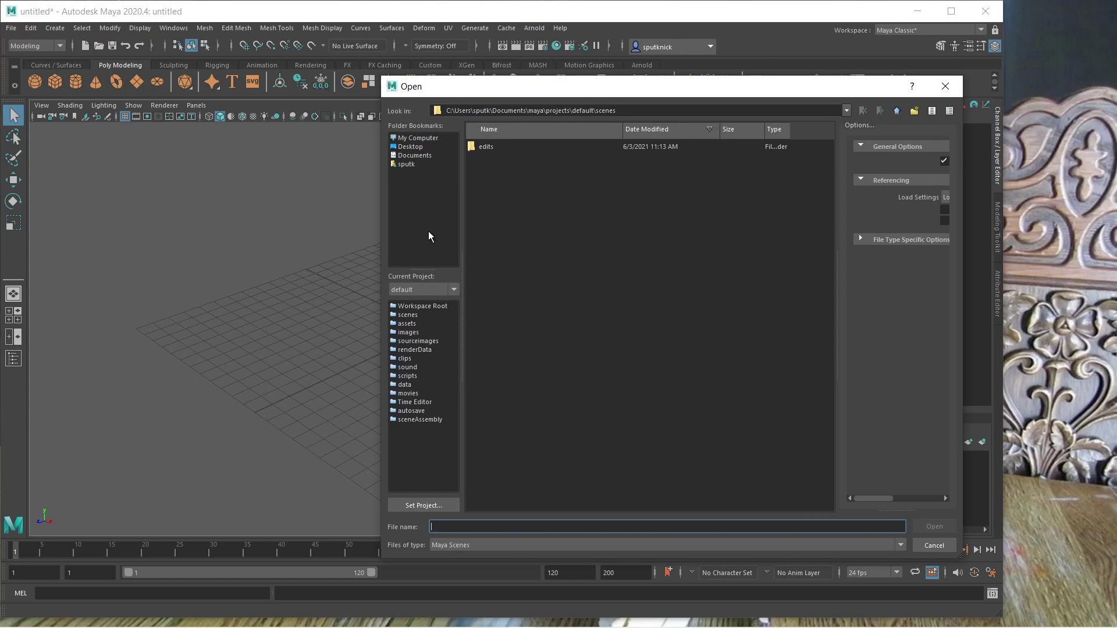
click(408, 165)
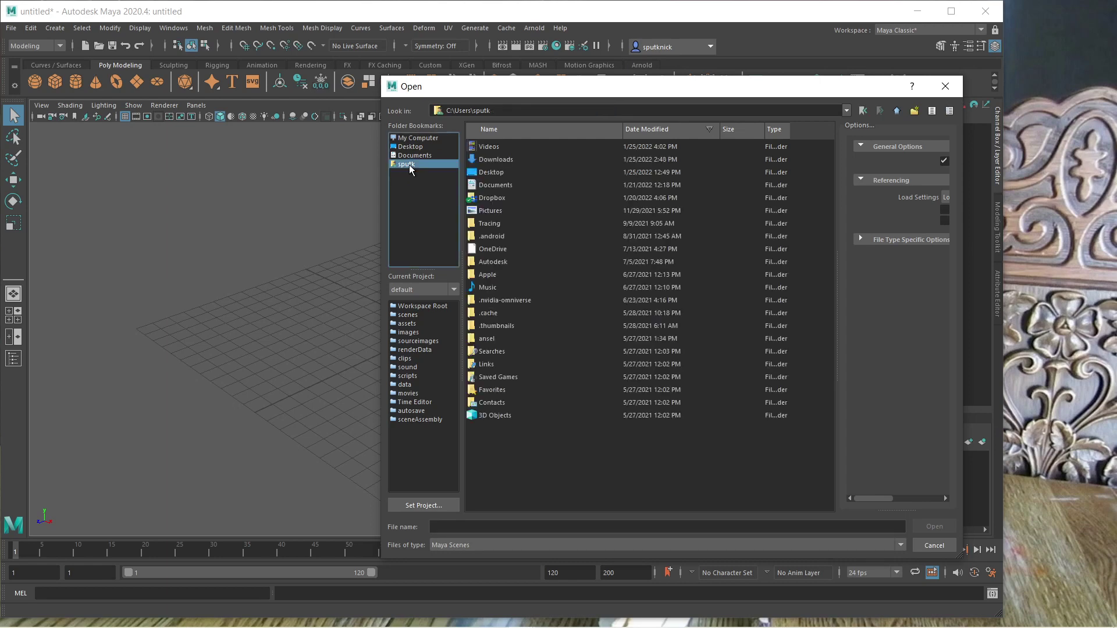
double_click(494, 193)
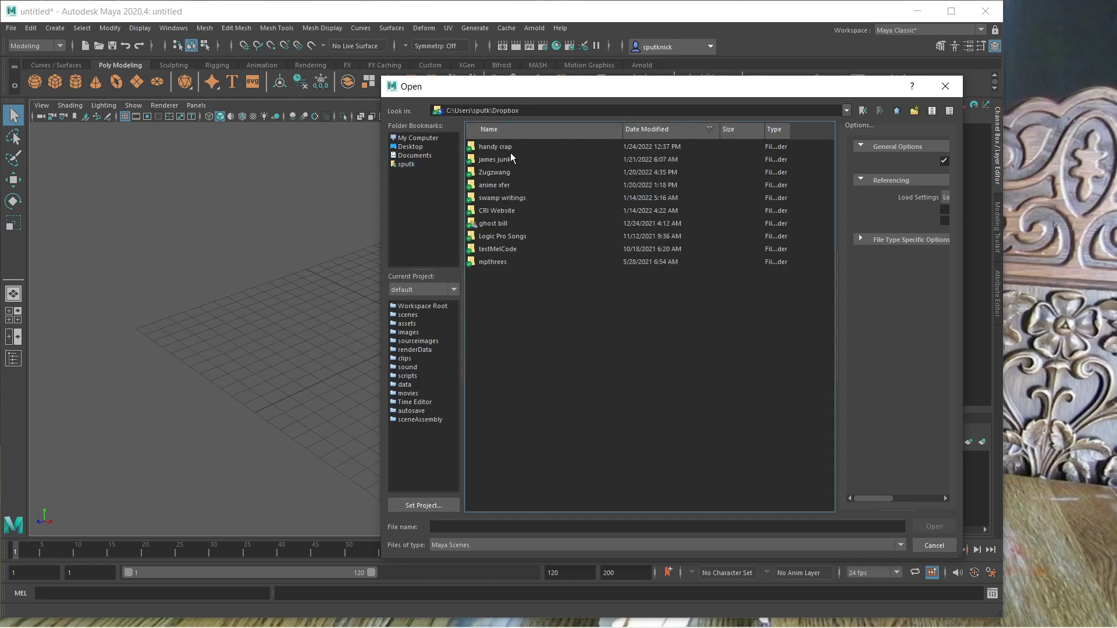
double_click(502, 185)
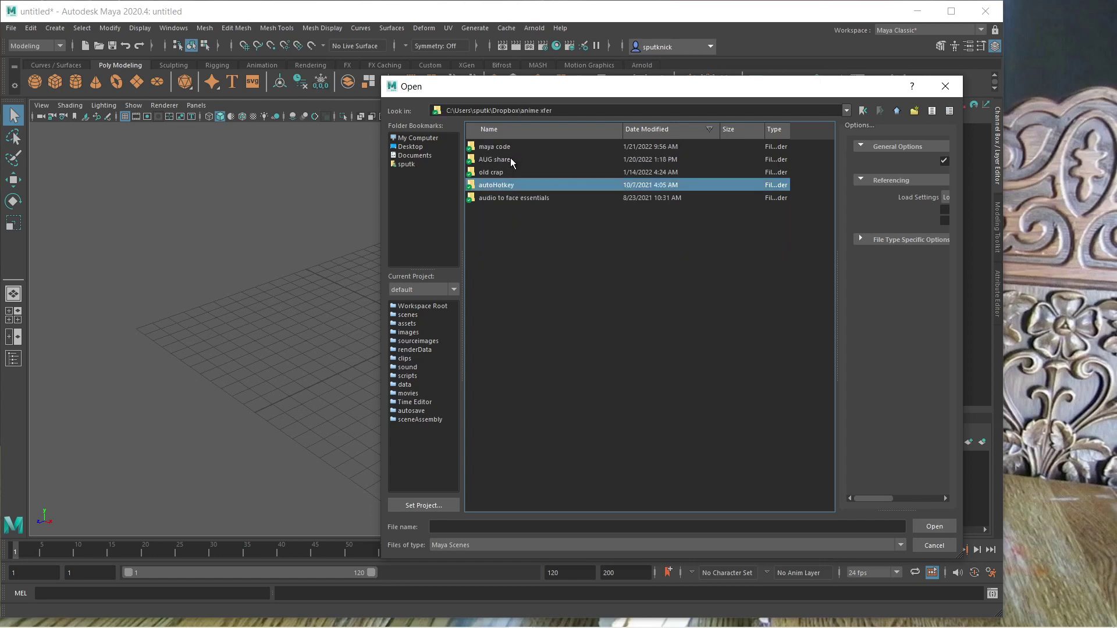
double_click(504, 159)
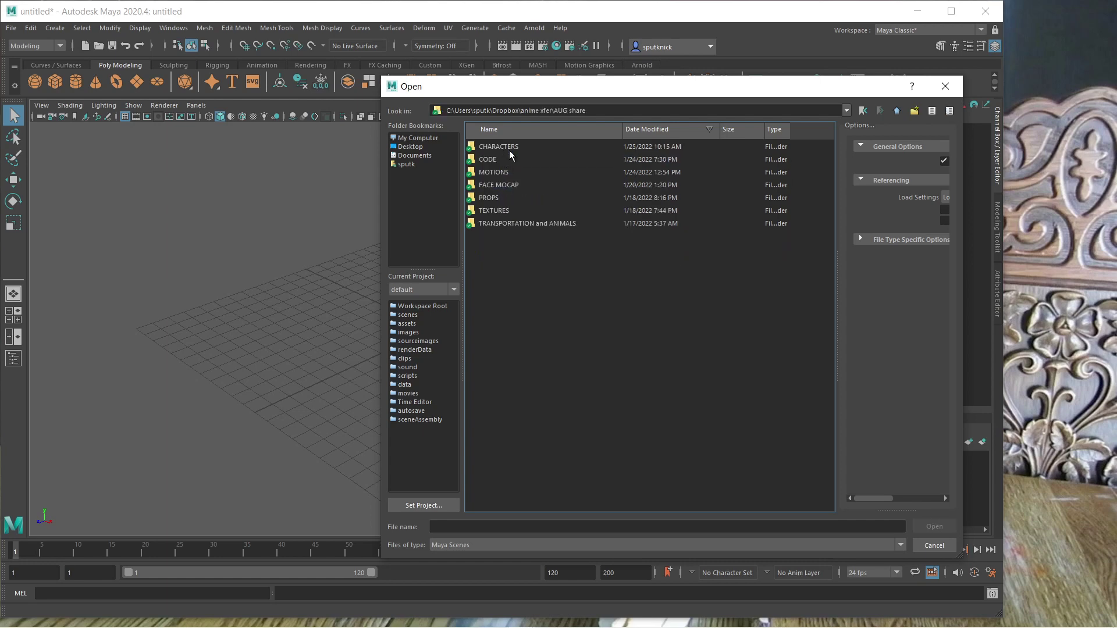
double_click(505, 143)
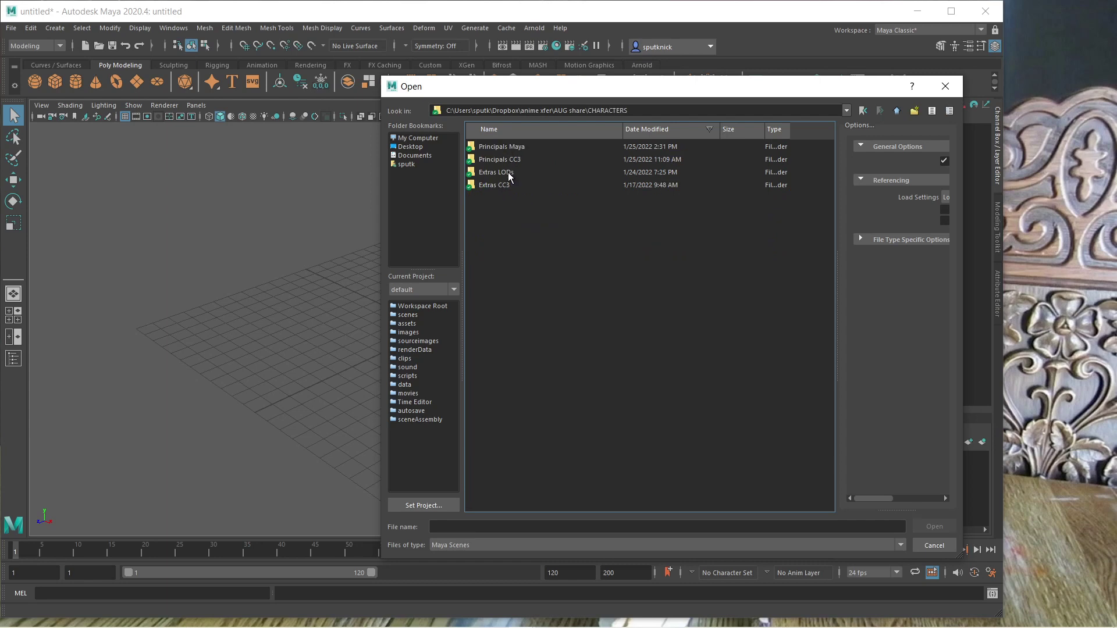
double_click(502, 146)
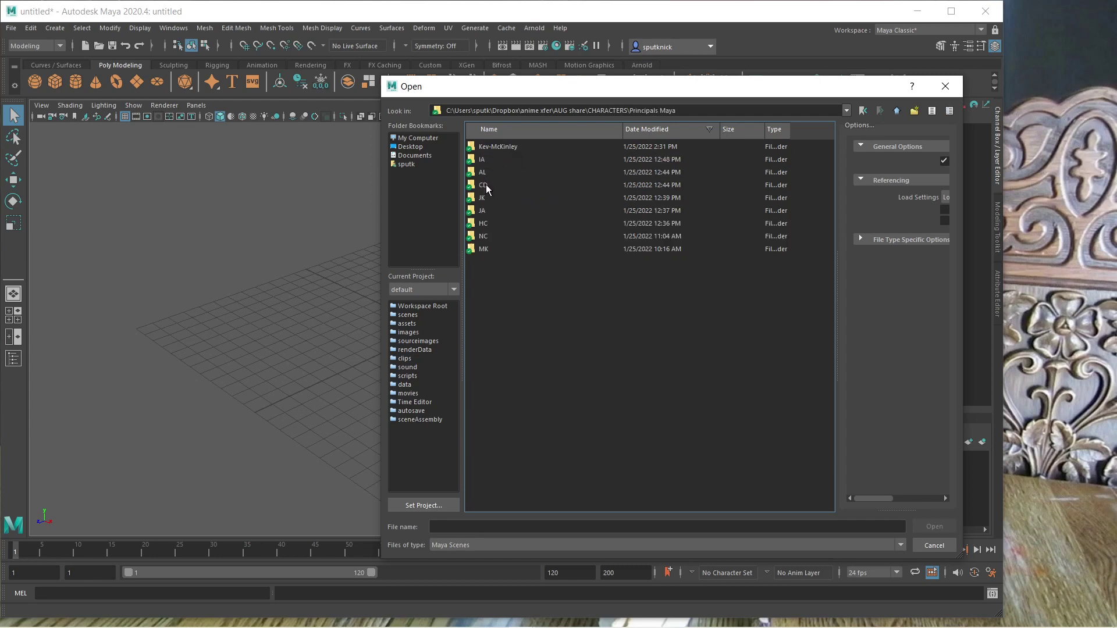
- Open CD.mb from the CD folder without saving the untitled scene
click(487, 185)
double_click(487, 185)
double_click(481, 146)
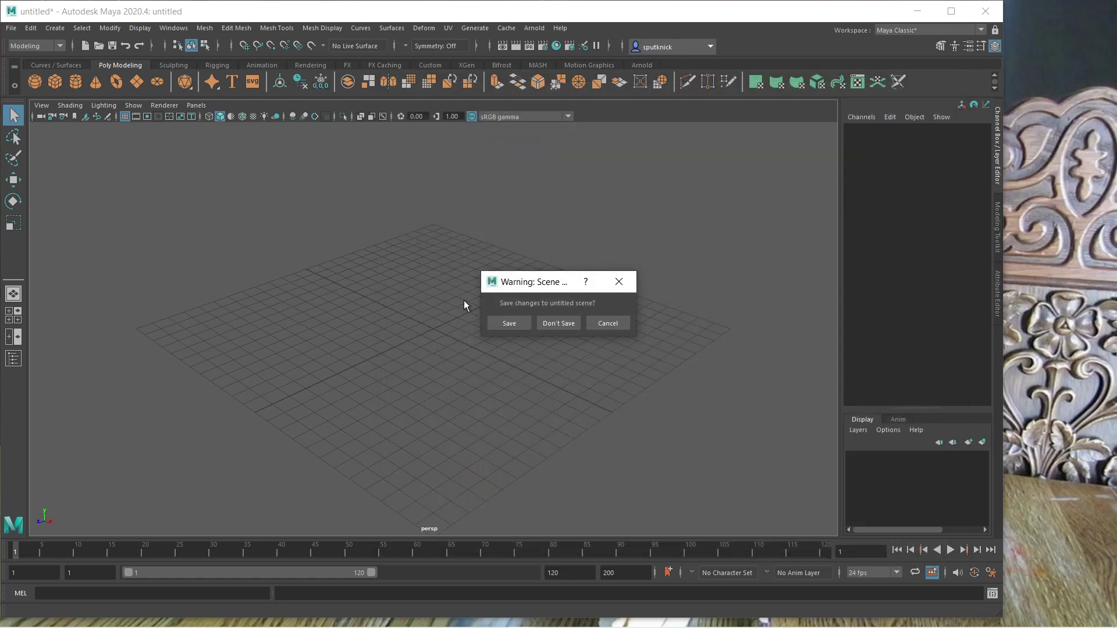
click(566, 319)
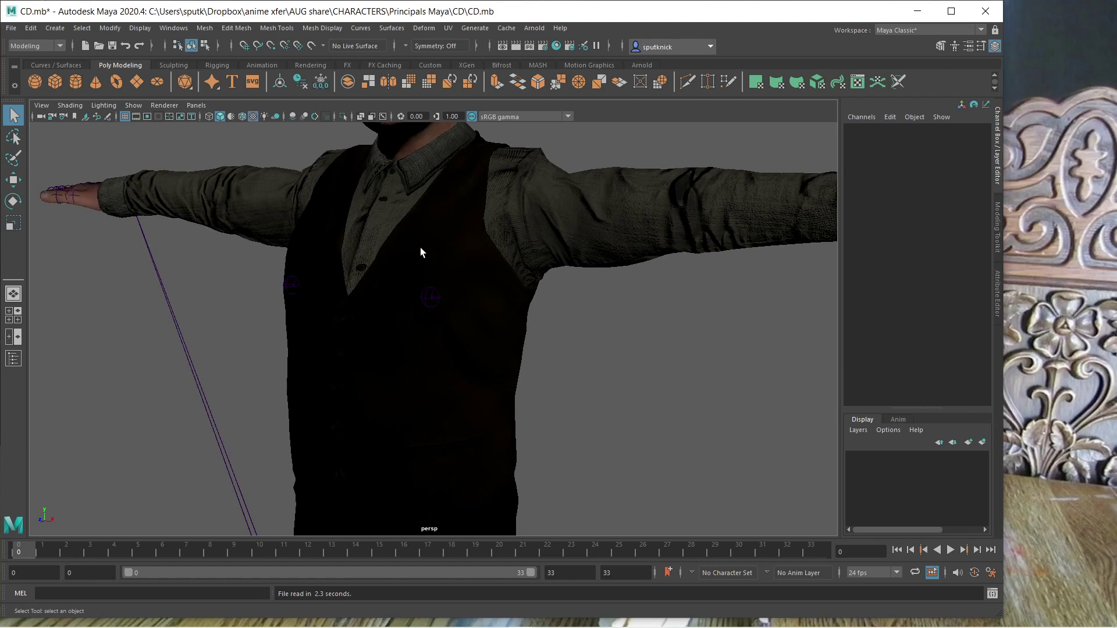
- Show the Outliner beside the viewport with the character's head in view
alt+middle_drag(420, 254, 465, 398)
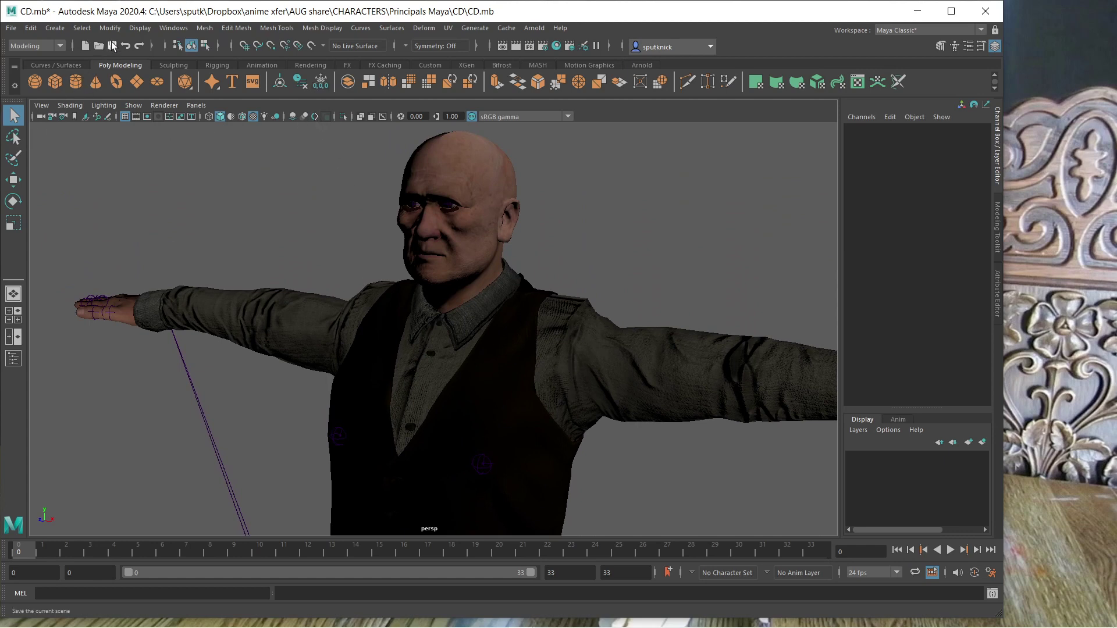
click(143, 27)
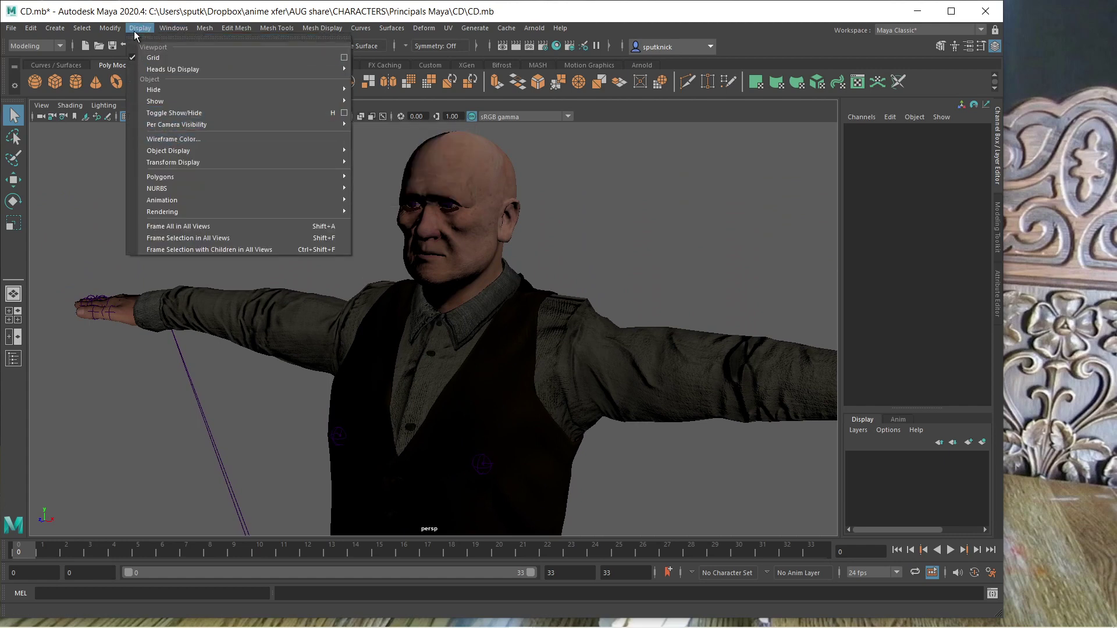
mouse_move(163, 30)
click(210, 168)
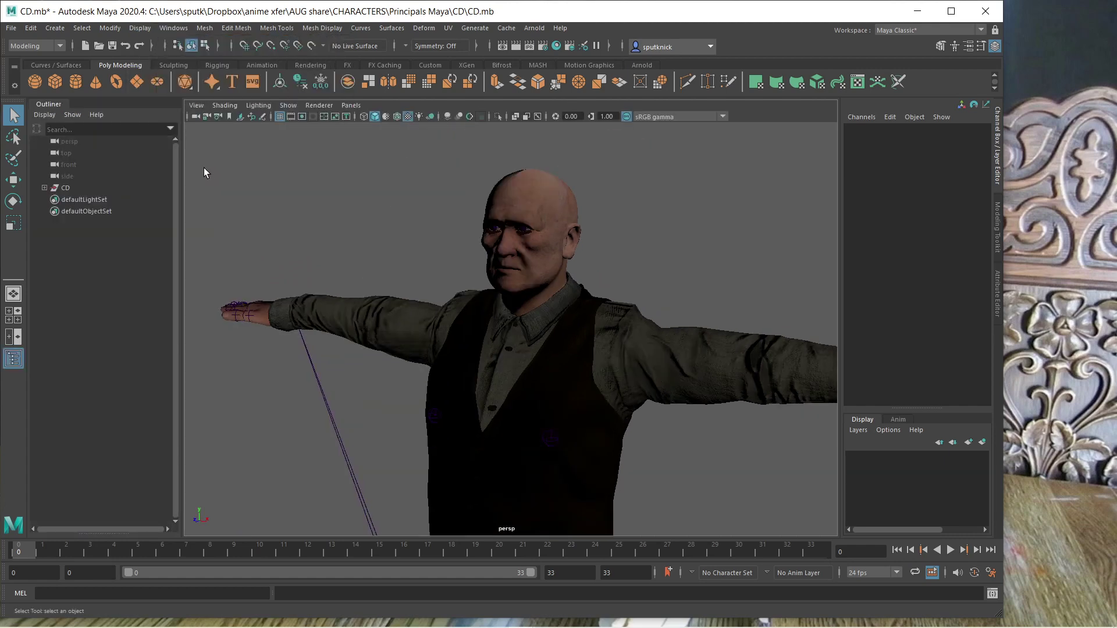
- Add an Arnold skydome light, aiSkyDomeLight1, to the scene
click(535, 28)
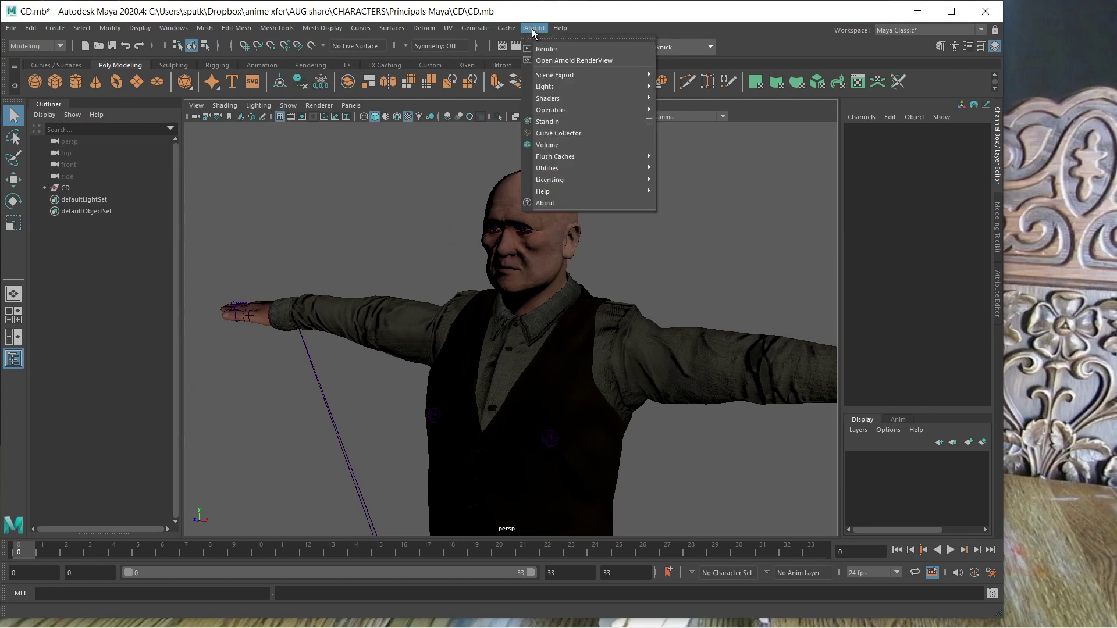
mouse_move(593, 86)
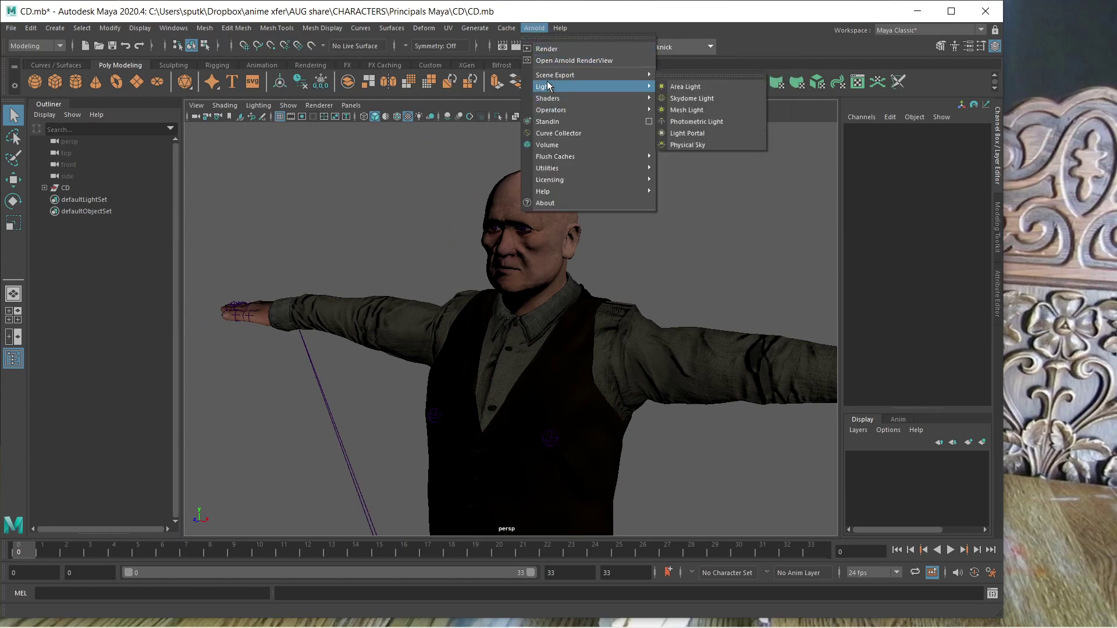
click(713, 100)
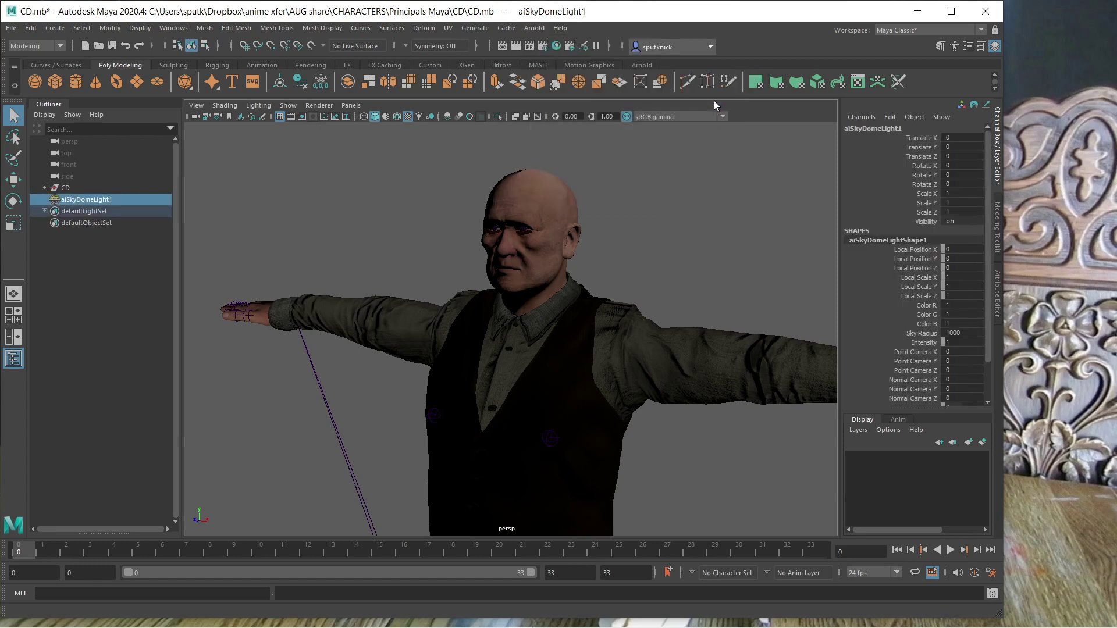
- Show Arnold's System render settings with the GPU device, then save the scene as CD2.mb
click(542, 47)
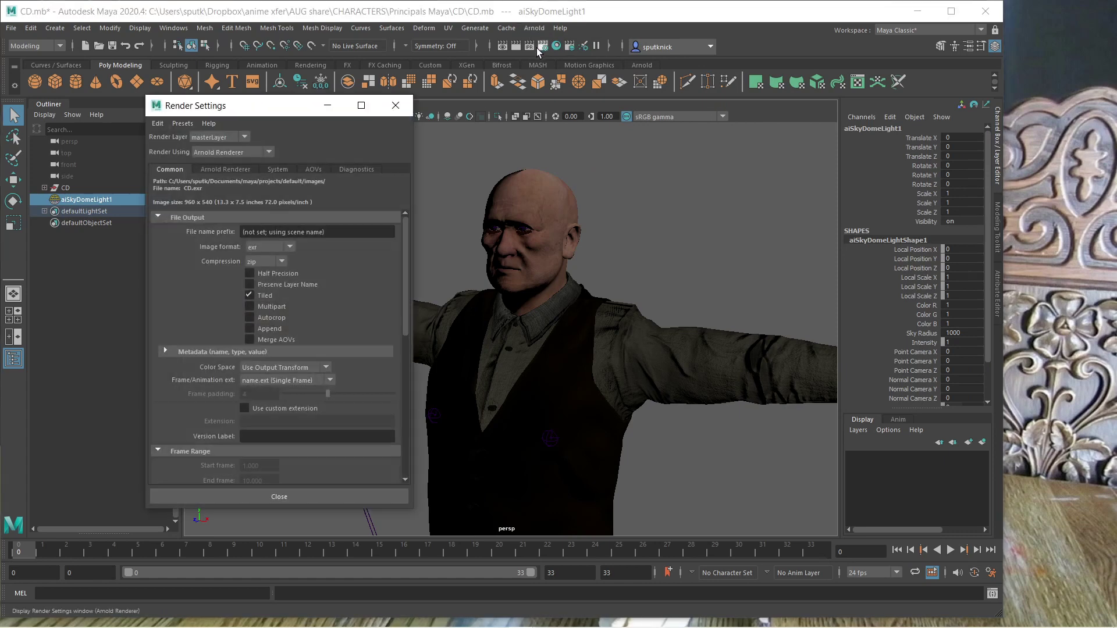
click(278, 170)
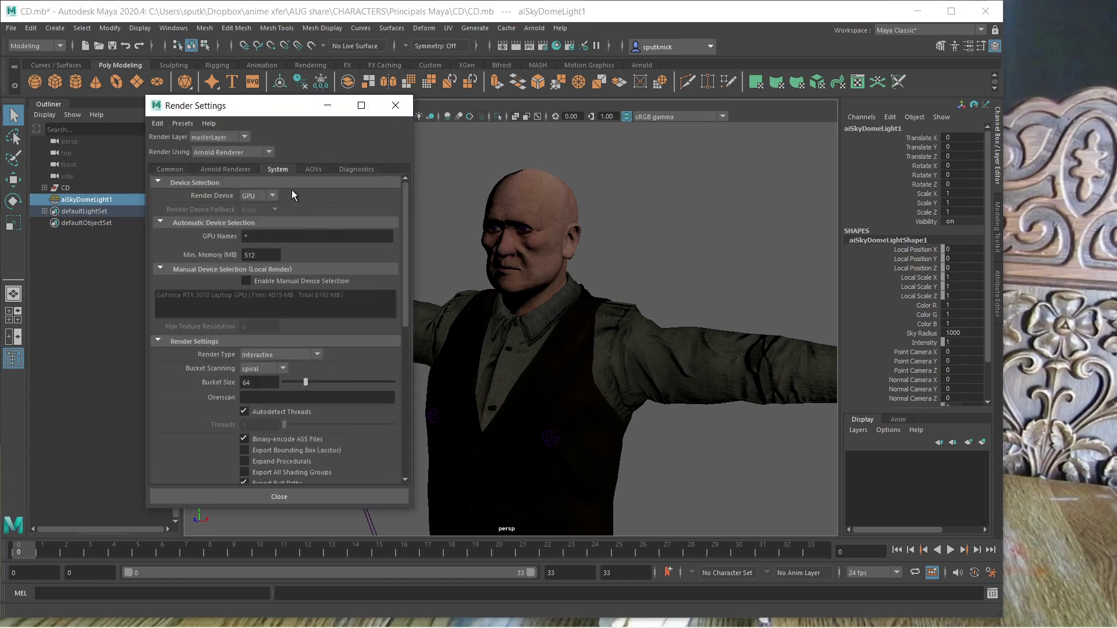
click(10, 28)
click(52, 88)
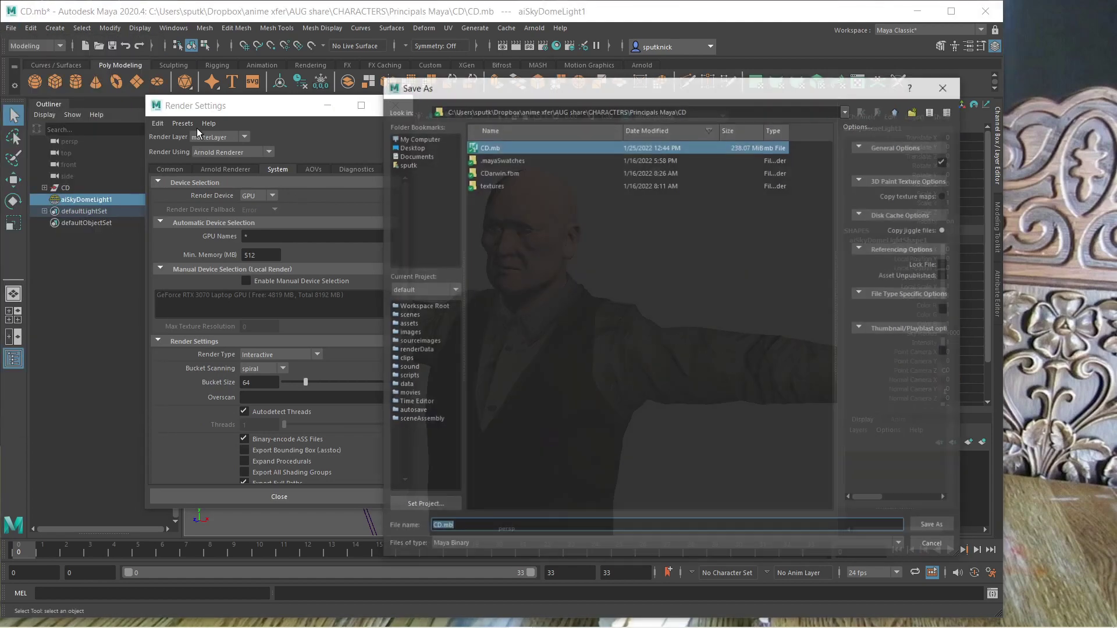
click(437, 526)
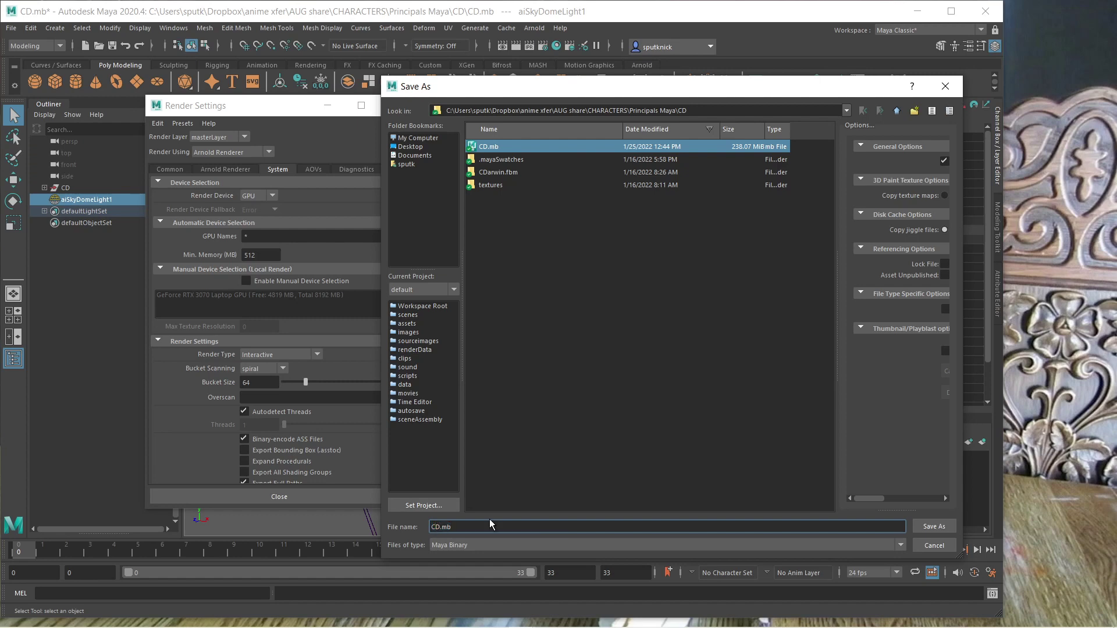
key(Right)
text(2)
key(Return)
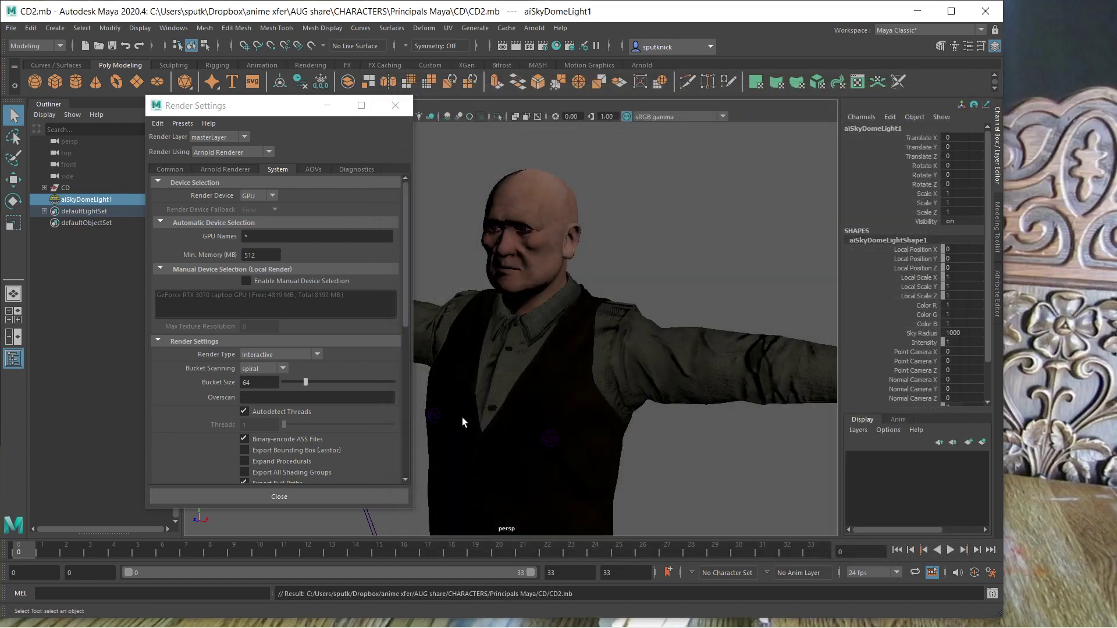
- Render the skydome-lit character on GPU, view it at real size, and reframe on his face
click(534, 28)
click(540, 45)
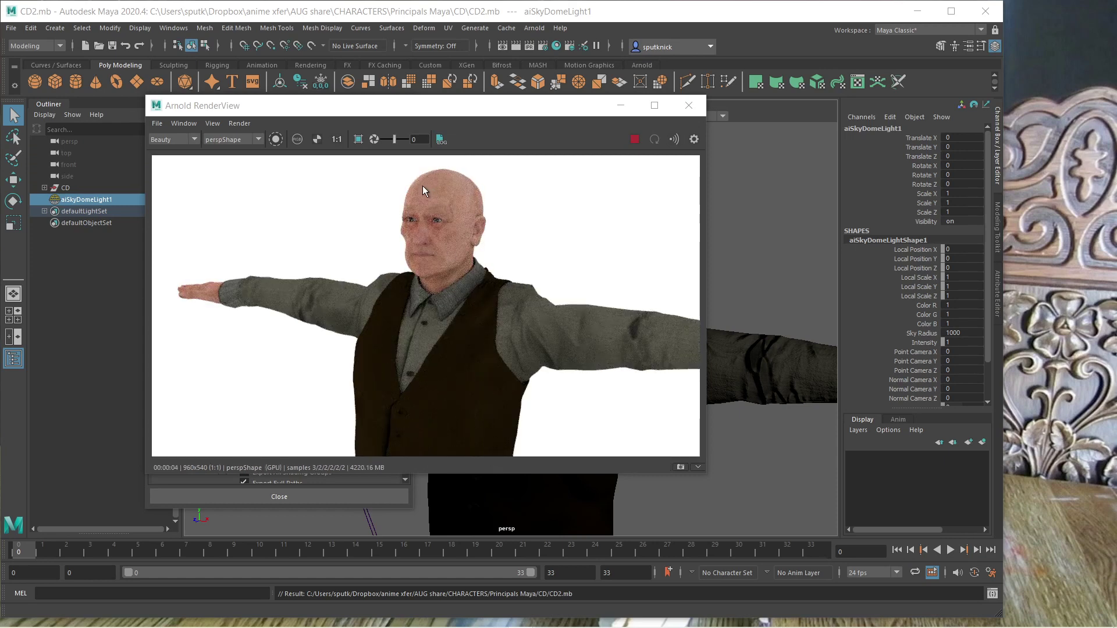
scroll(422, 187, up, 5)
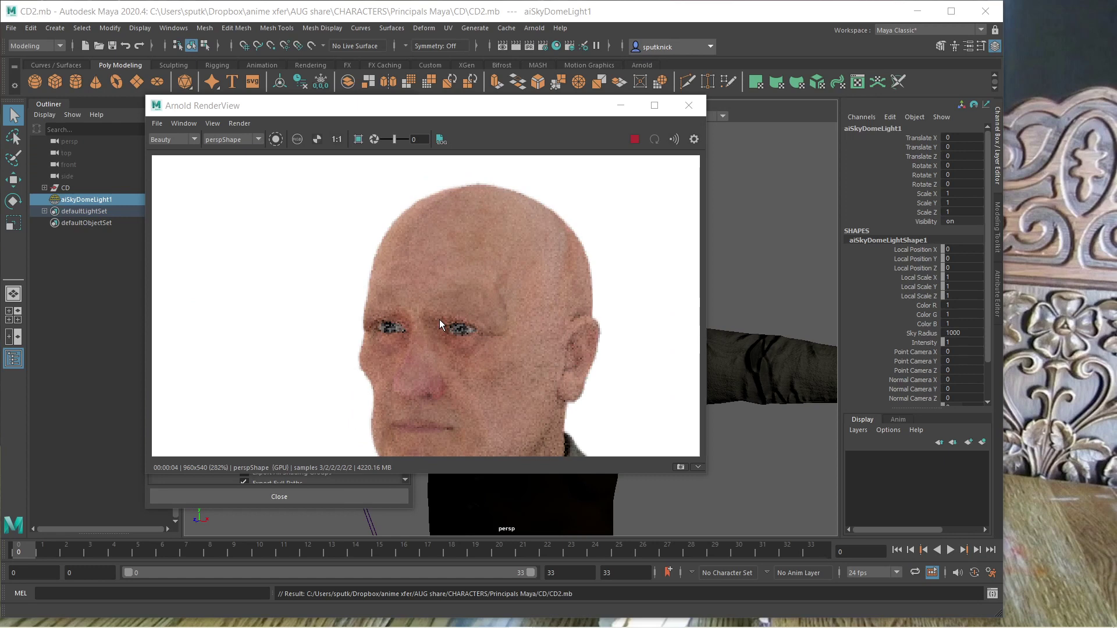
scroll(439, 320, down, 7)
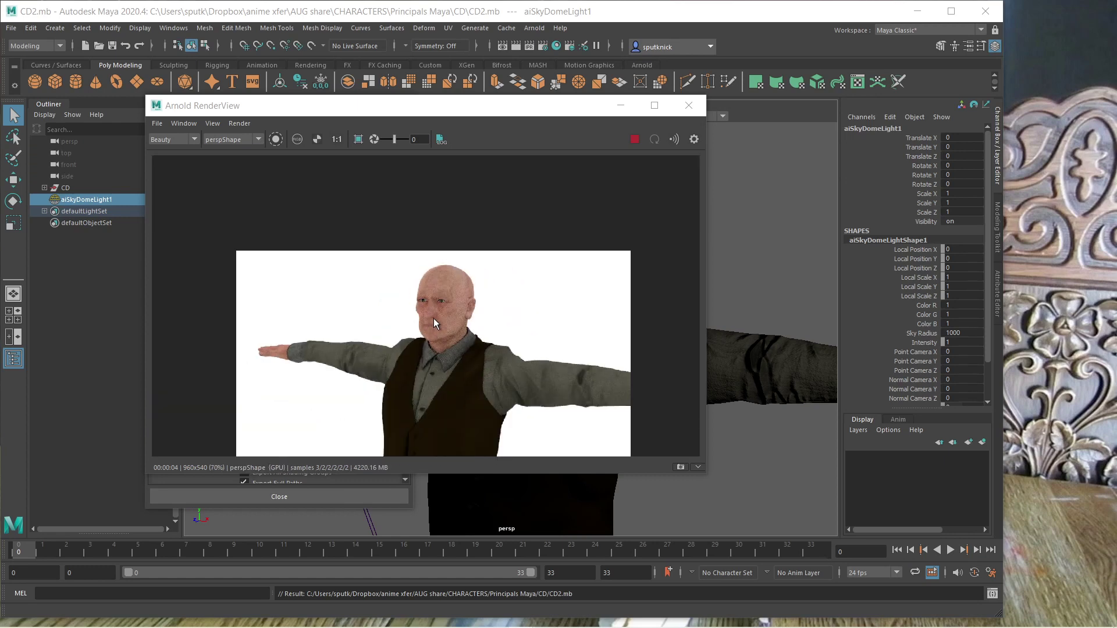
click(184, 124)
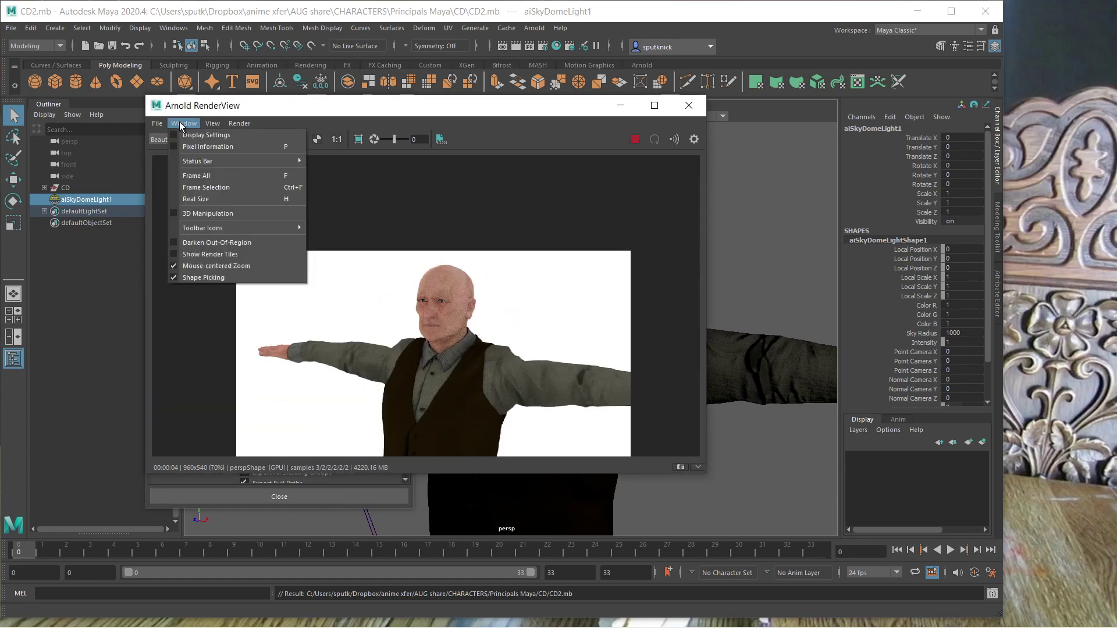
click(192, 214)
scroll(421, 225, up, 5)
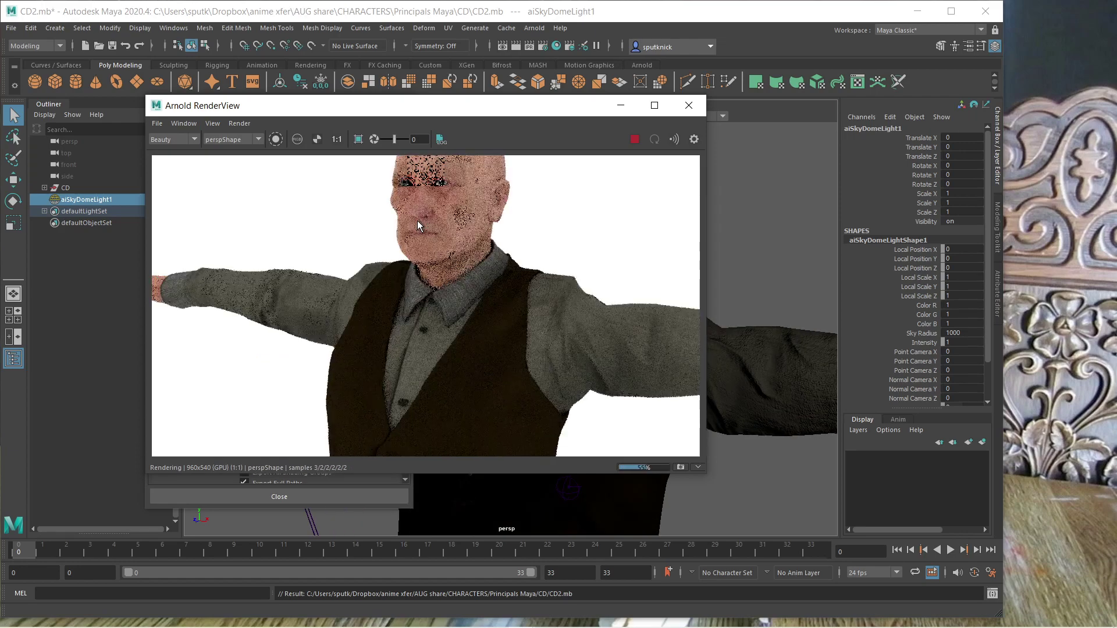
alt+middle_drag(421, 226, 438, 328)
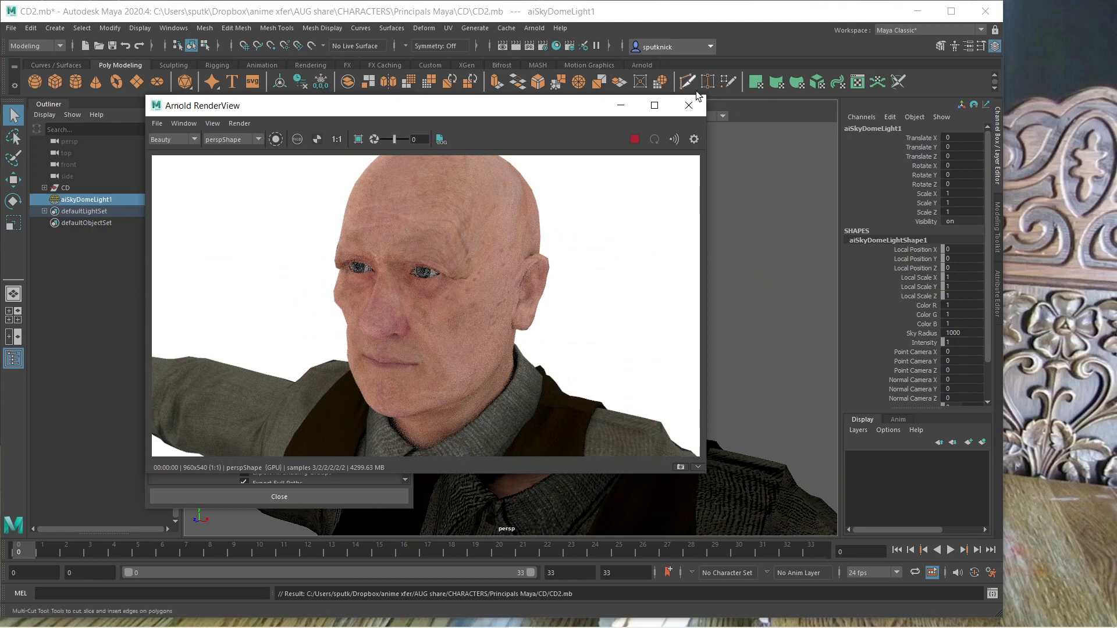
- Switch the Arnold render device to CPU and re-render the character in Arnold RenderView
click(689, 109)
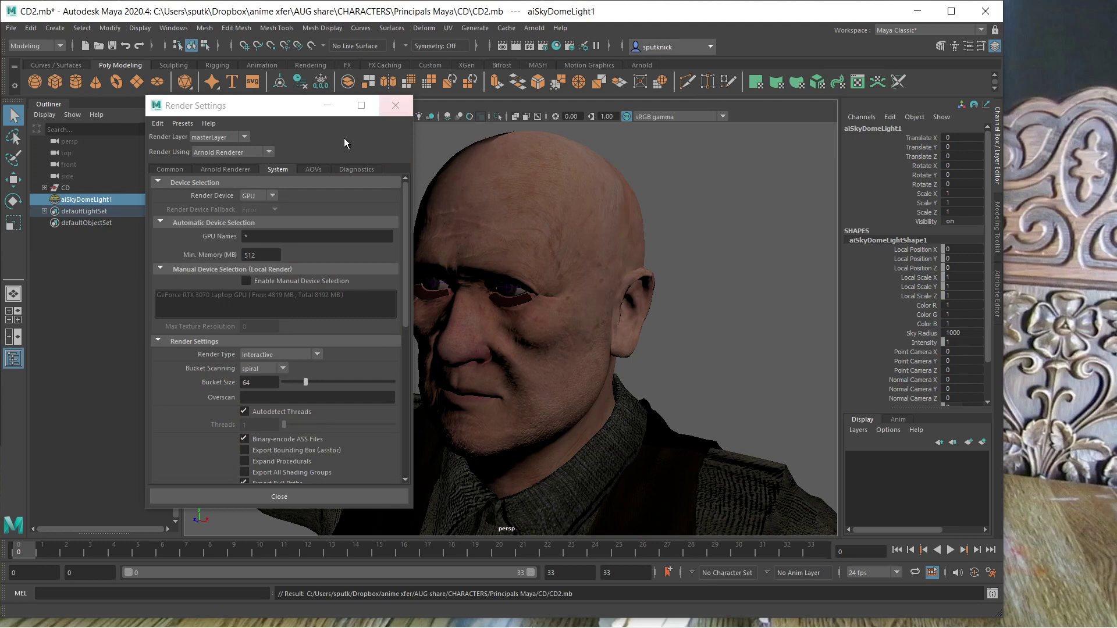
click(271, 197)
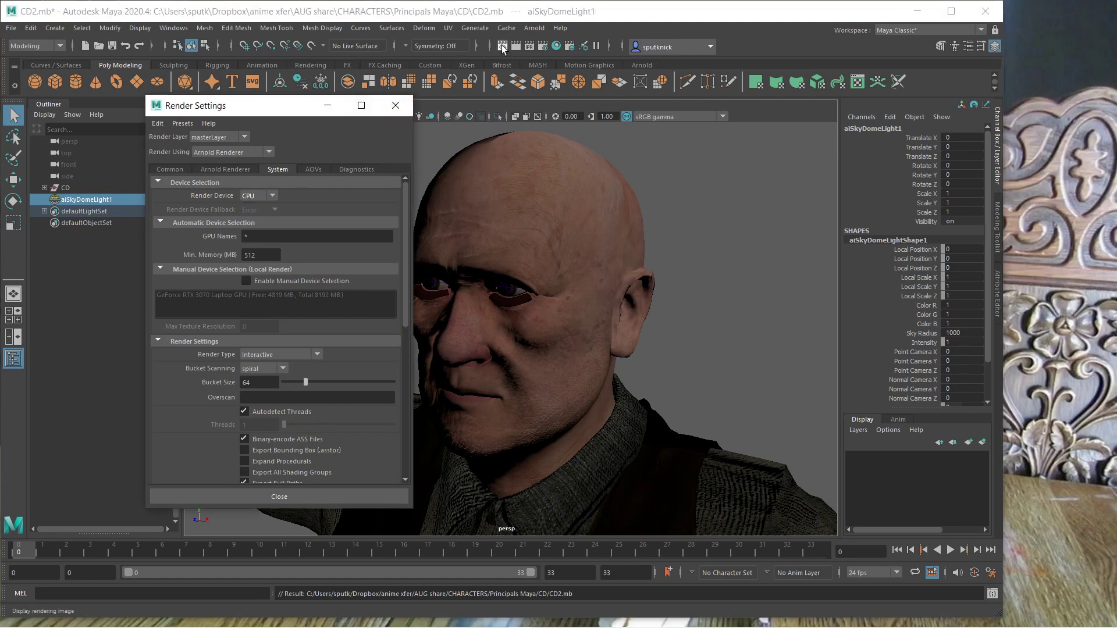
click(545, 27)
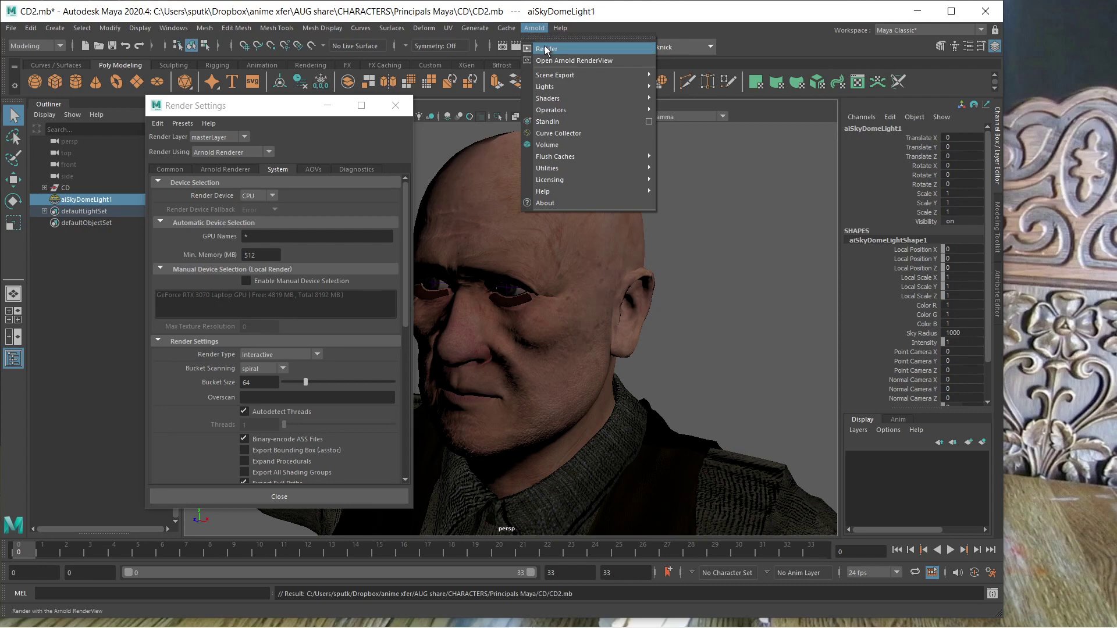
click(546, 50)
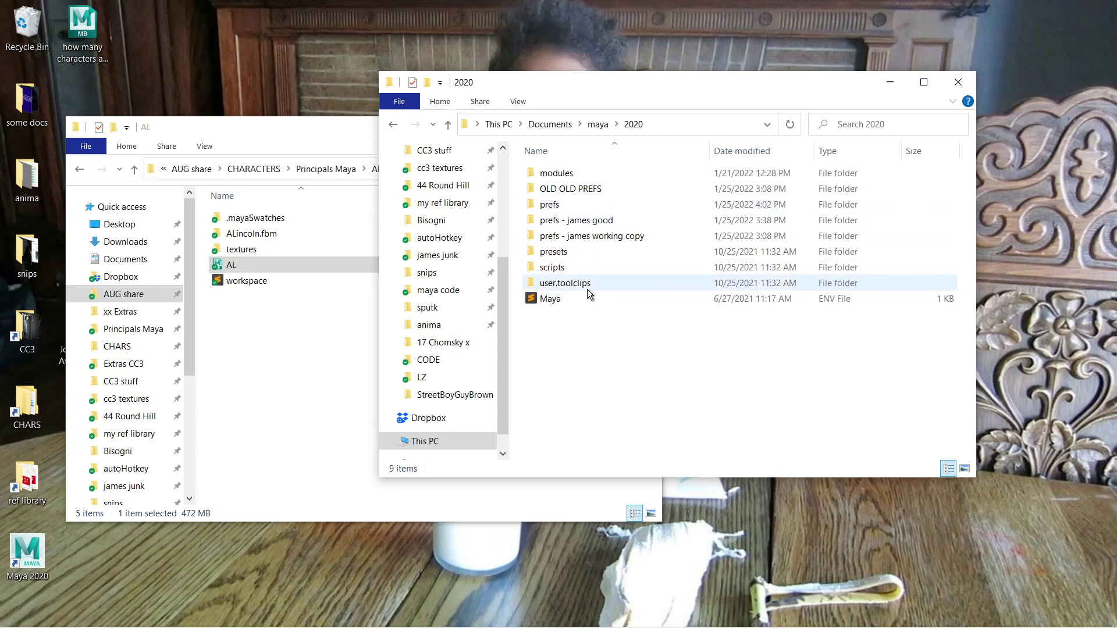
mouse_move(516, 621)
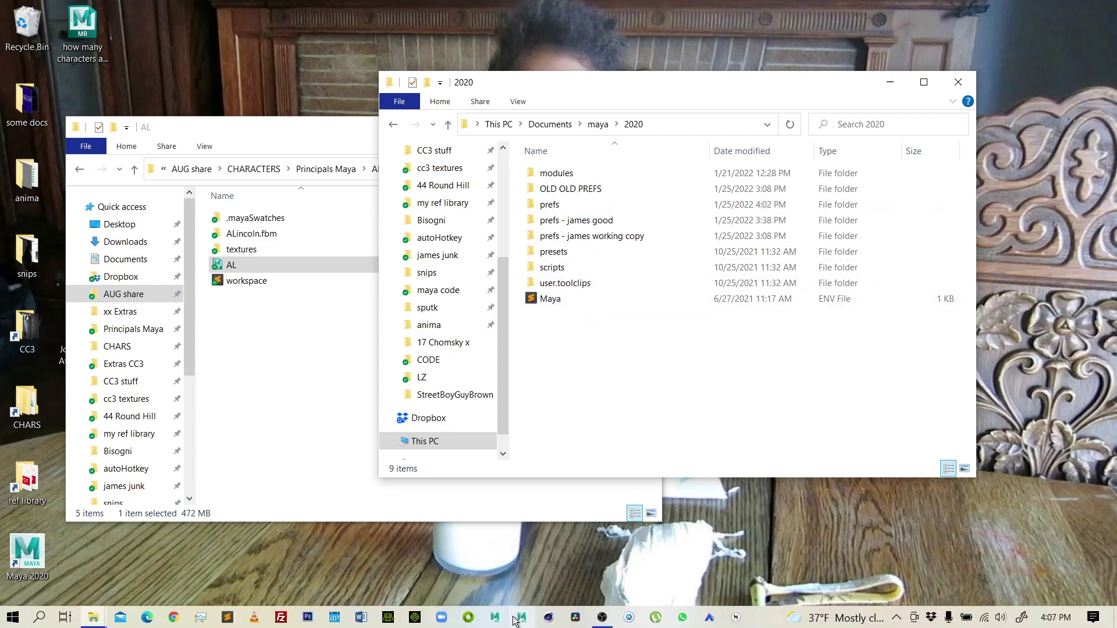